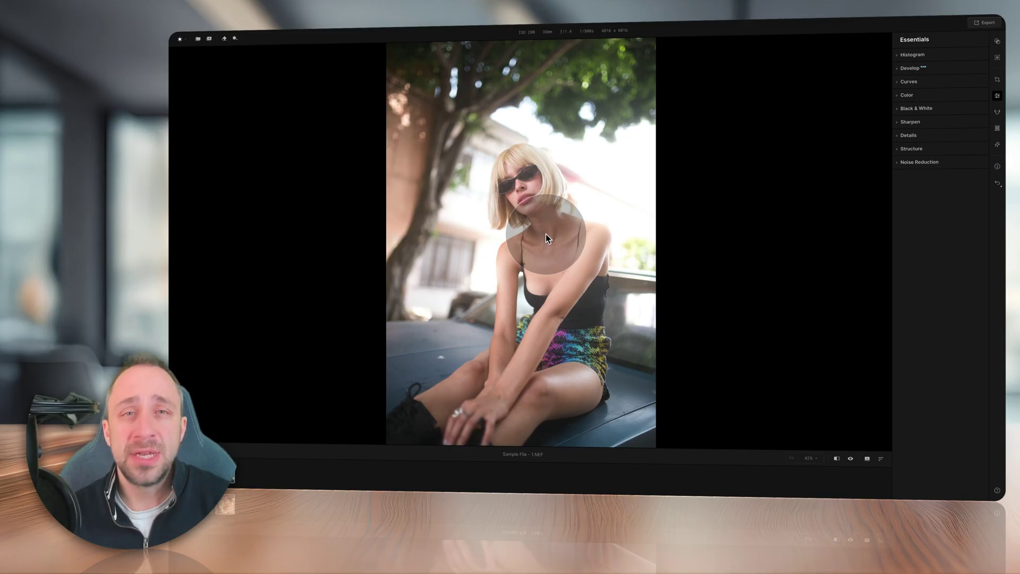
Step: Go to the overview of all projects and open the Update 1.1.0 project
left_click(197, 40)
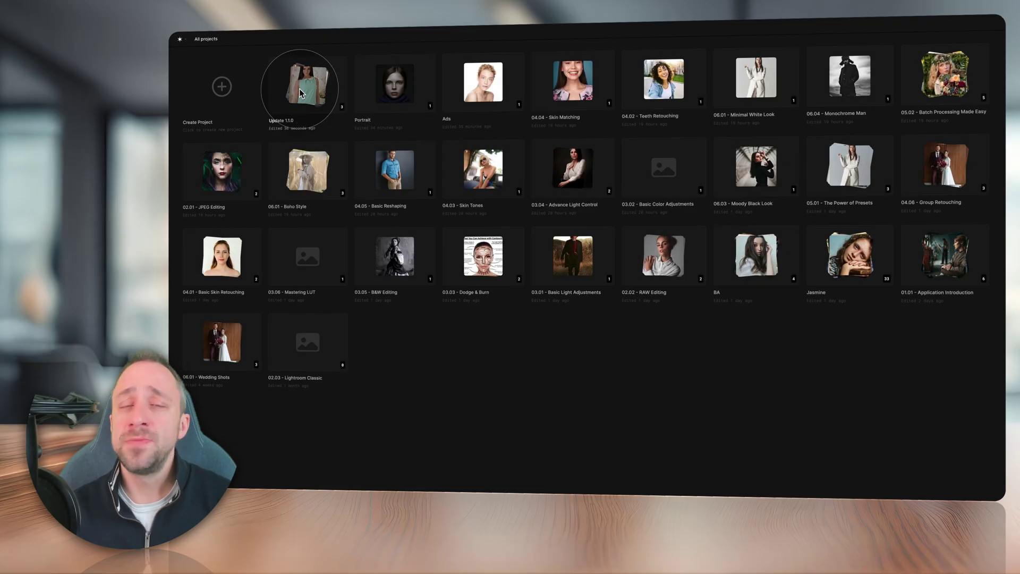
left_click(301, 93)
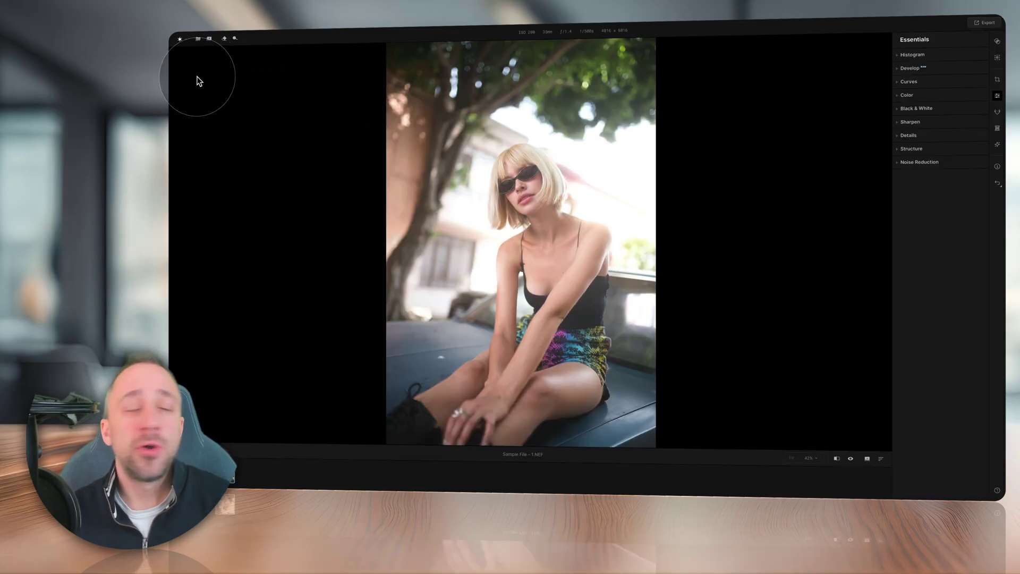
Step: Check for application updates and dismiss the result
left_click(180, 39)
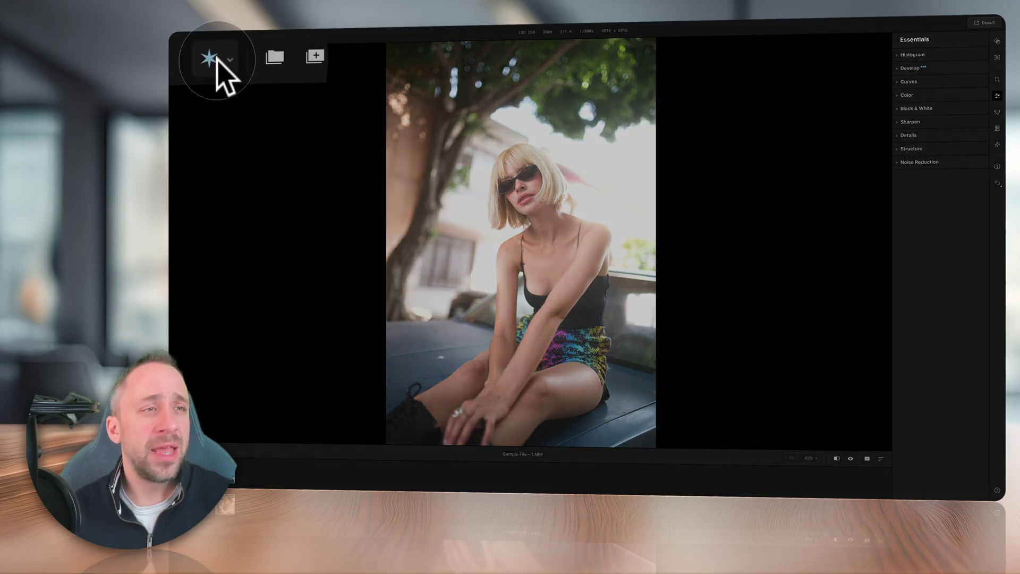
left_click(181, 40)
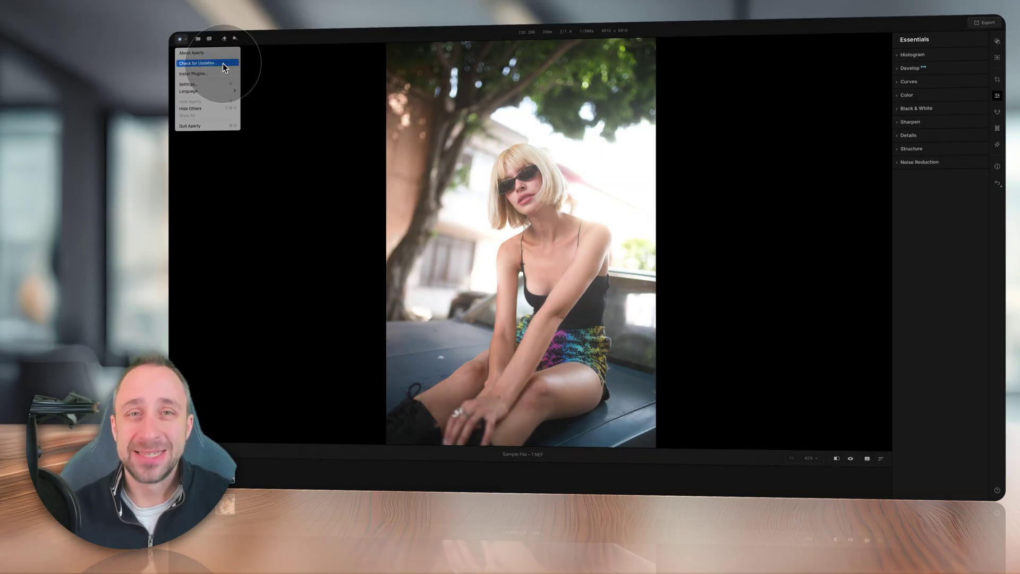
left_click(222, 62)
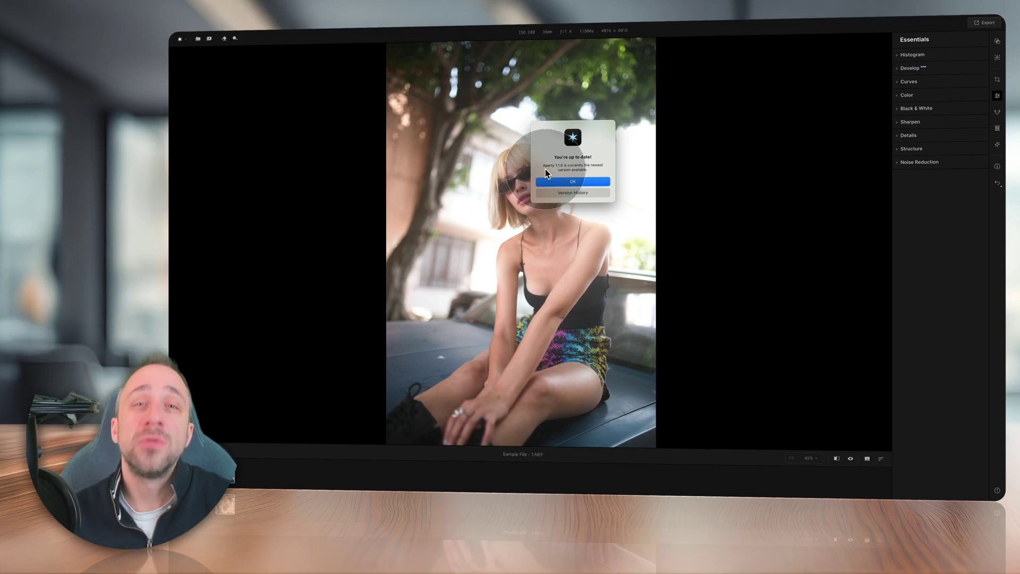
left_click(573, 181)
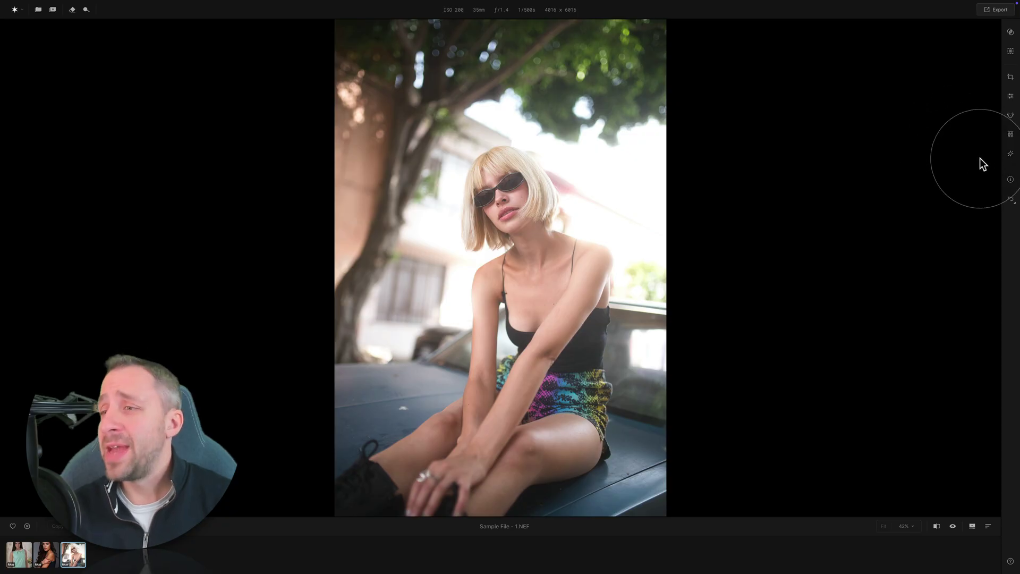
Step: View the file and camera information of Sample File - 1.NEF and close it again
left_click(1010, 180)
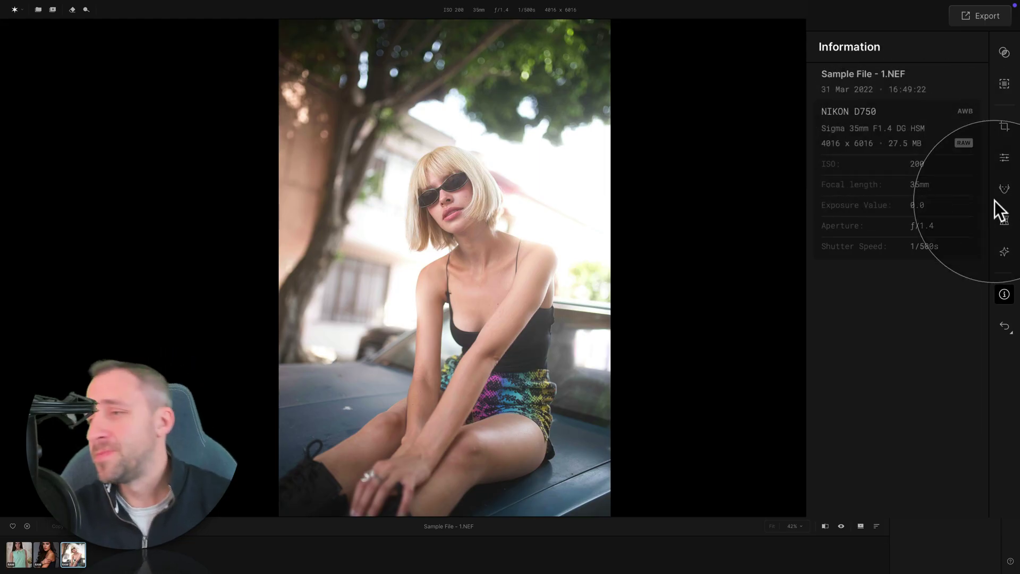
left_click(1005, 295)
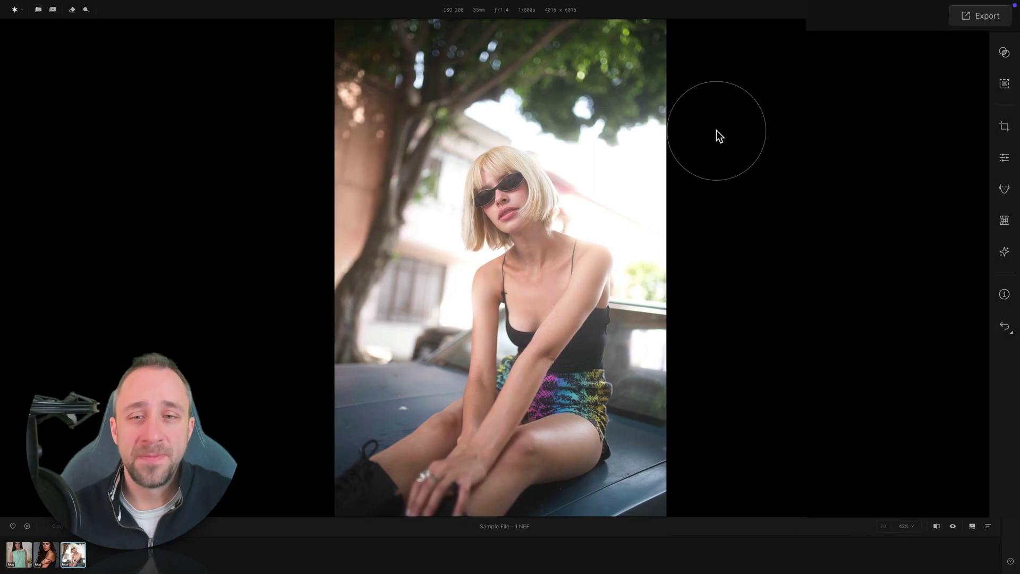
Step: Switch to Sample File - 3.cr2, apply the Retouch - With MakeUp preset and show the retouch tools it uses
key("Left")
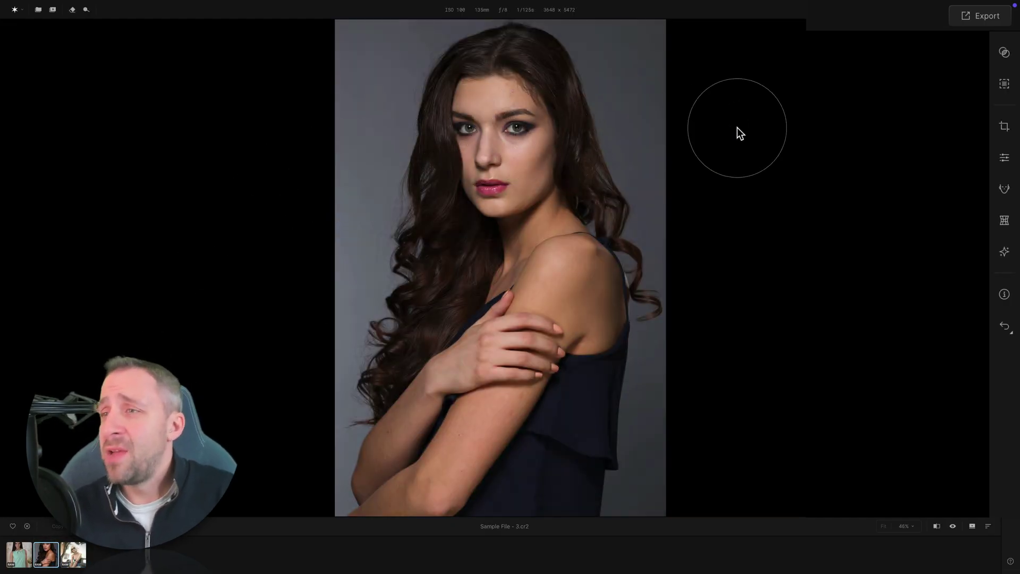
left_click(1003, 53)
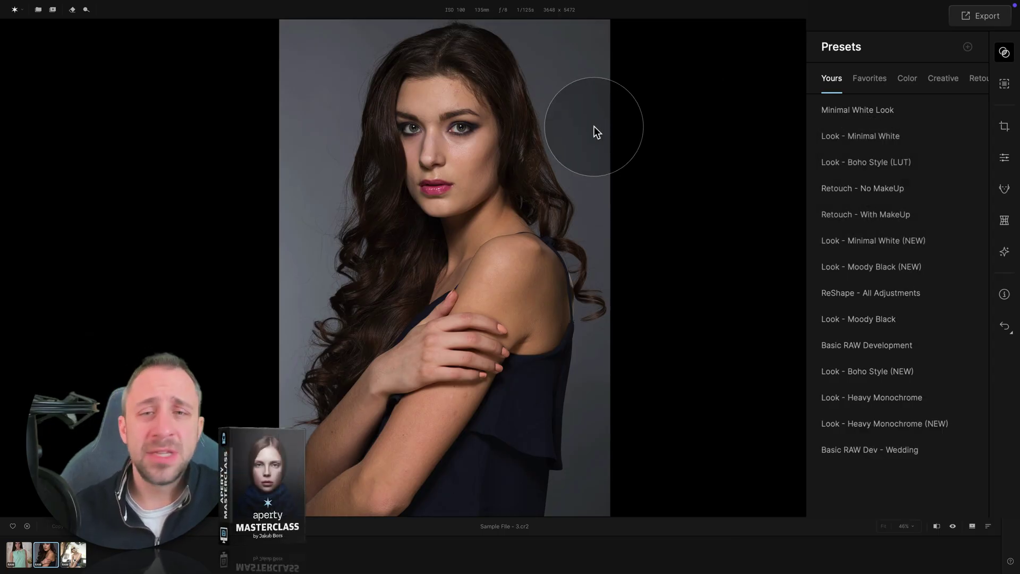
left_click(880, 215)
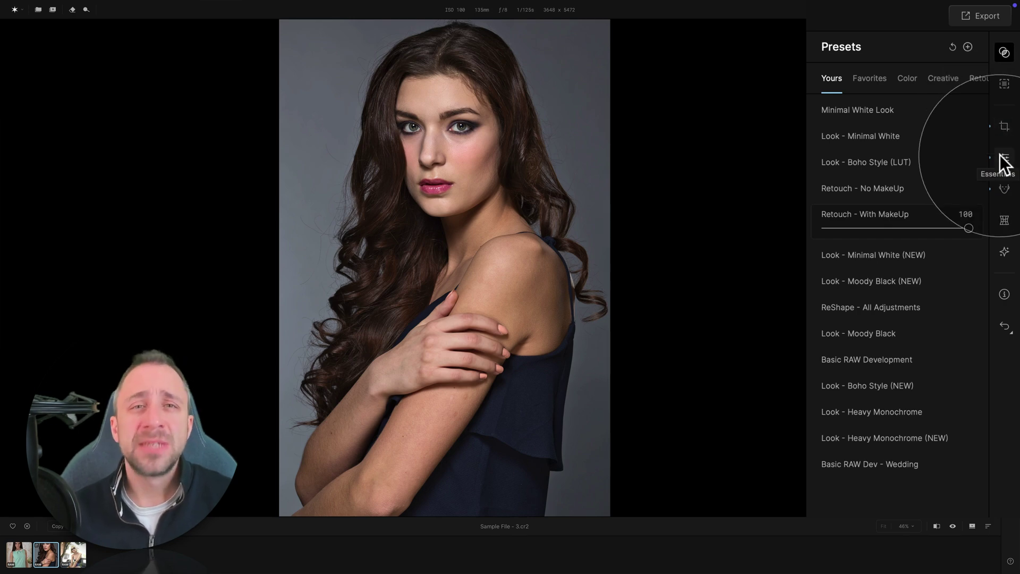
left_click(1005, 188)
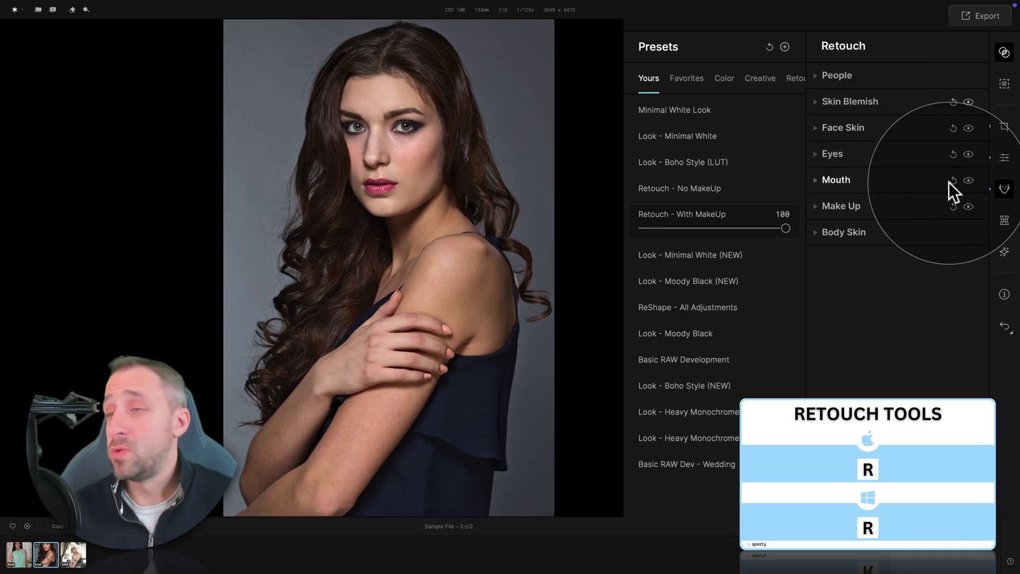
Step: Apply the Long Beach LUT to the portrait from the creative tools
left_click(1005, 252)
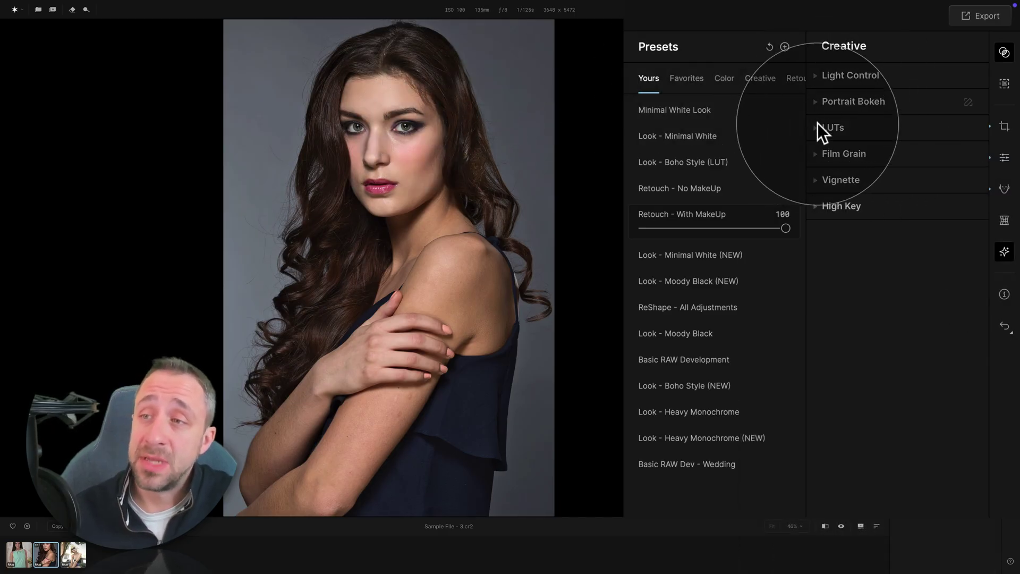
left_click(818, 127)
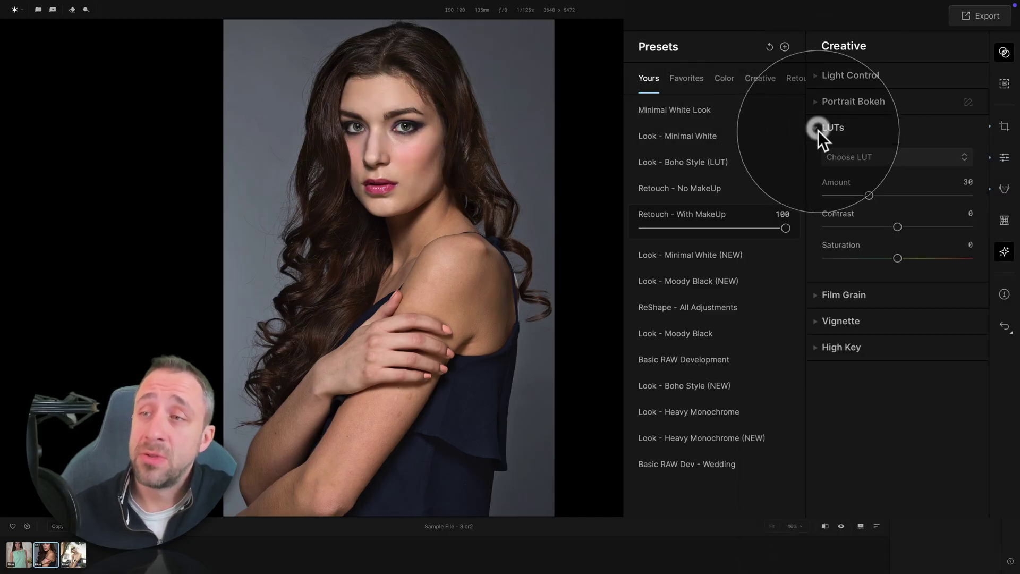
left_click(864, 157)
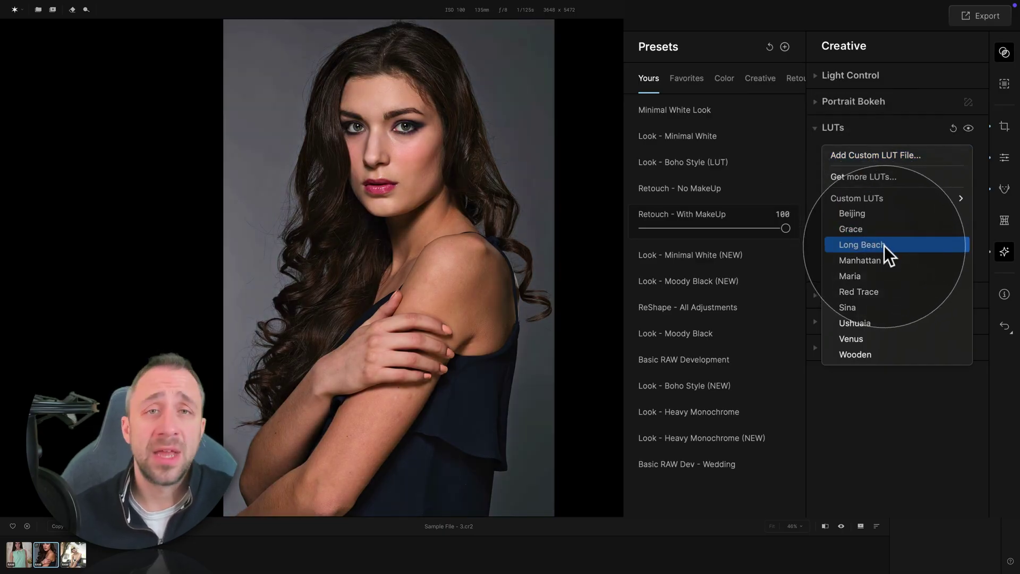
left_click(884, 245)
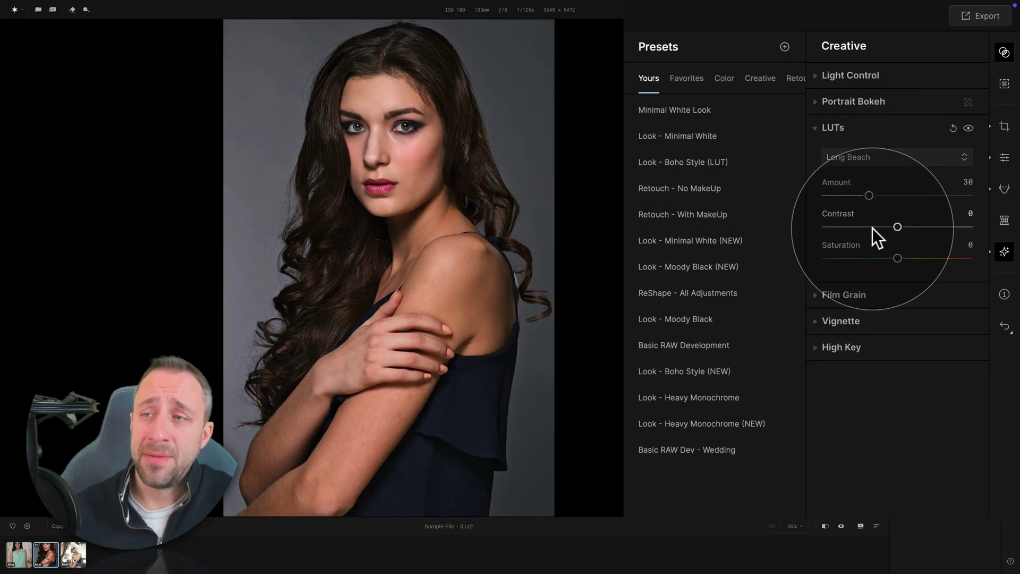
Step: Compare the portrait with and without the LUT, leave the LUT enabled, and hide the creative tools and presets
left_click(837, 129)
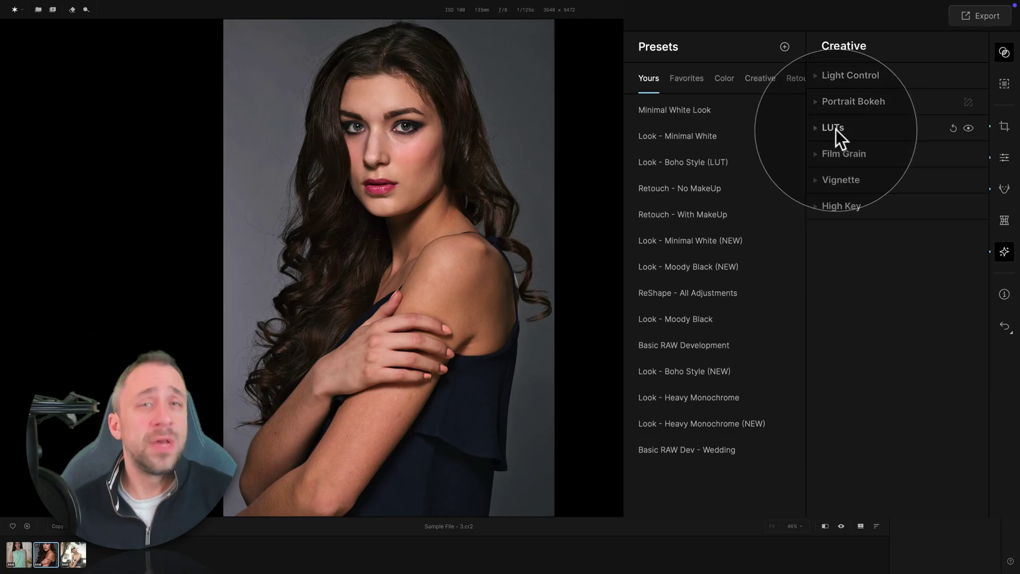
left_click(968, 128)
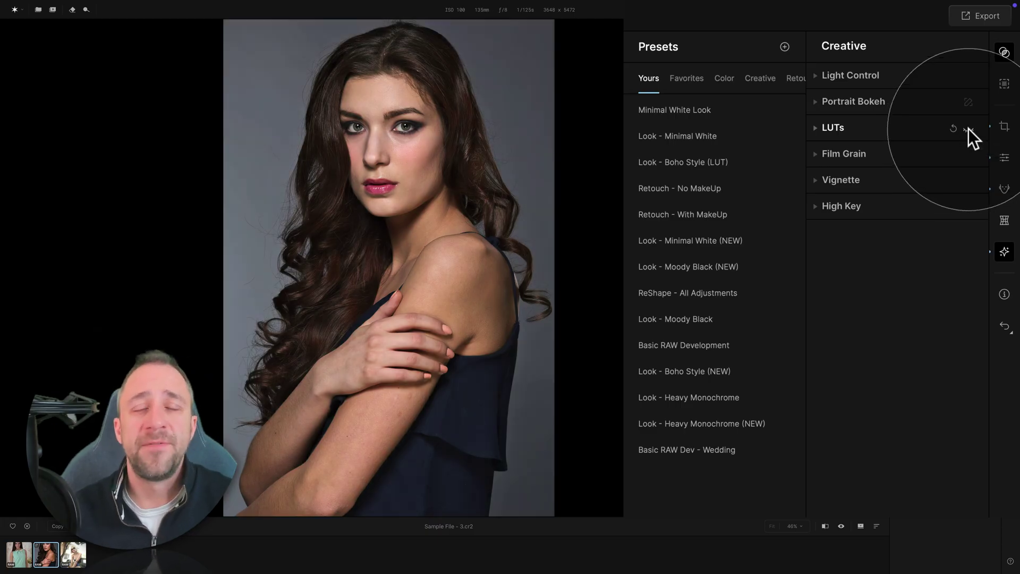
left_click(968, 129)
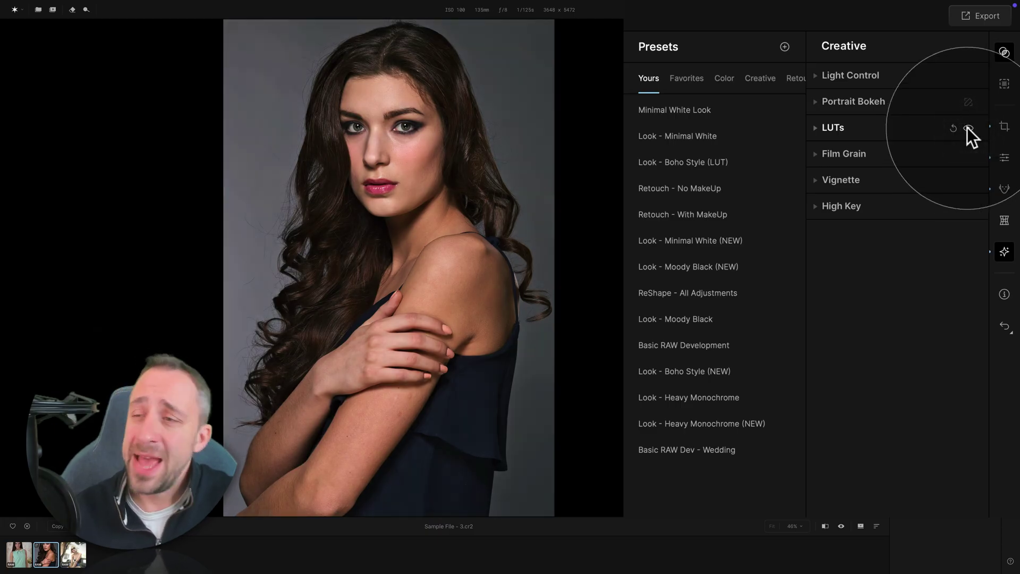
left_click(1004, 252)
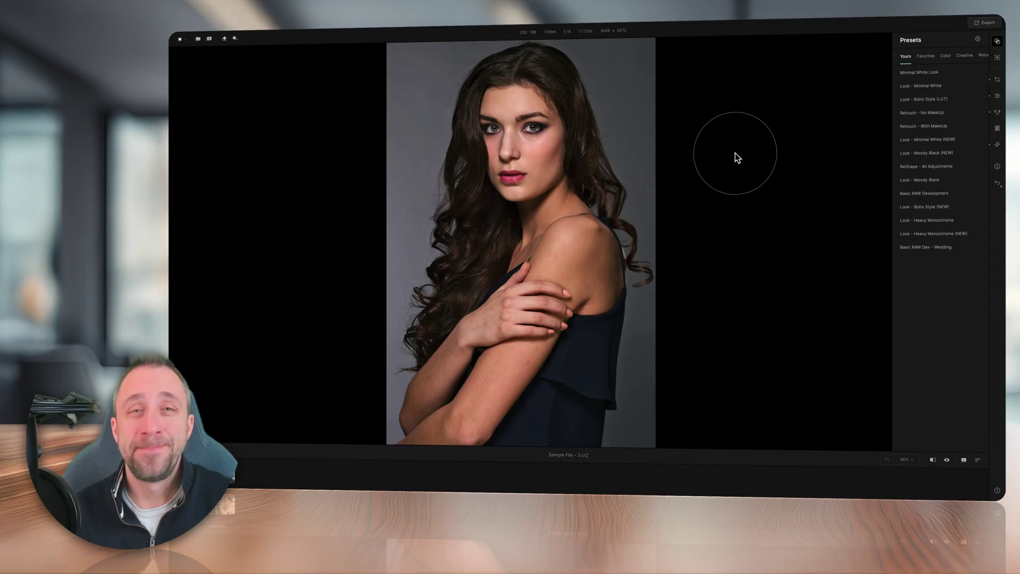
key("Tab")
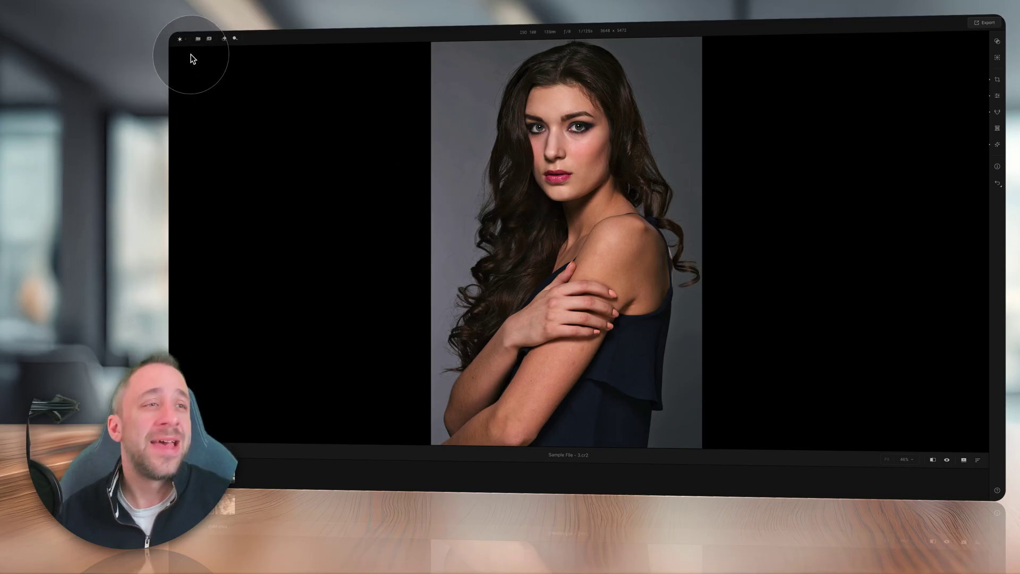
Step: Open the application preferences and review the Low-Resolution Previews options, keeping the setting On
left_click(180, 39)
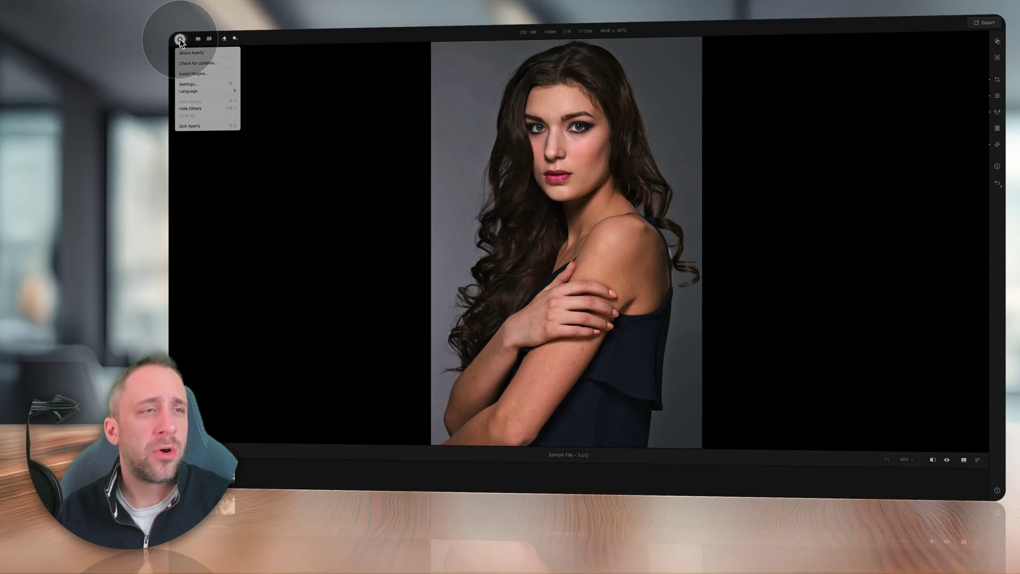
left_click(215, 88)
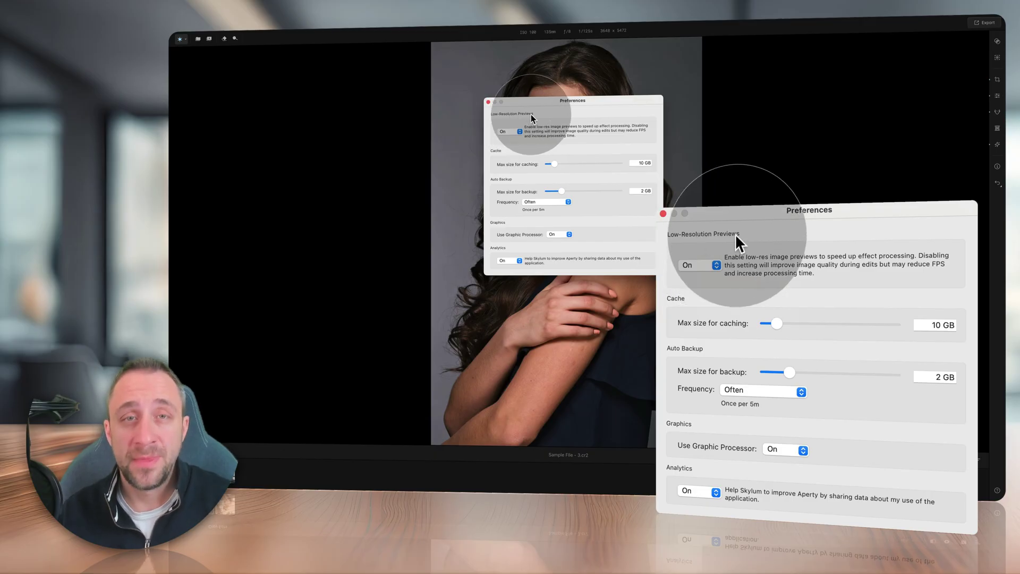
left_click(520, 132)
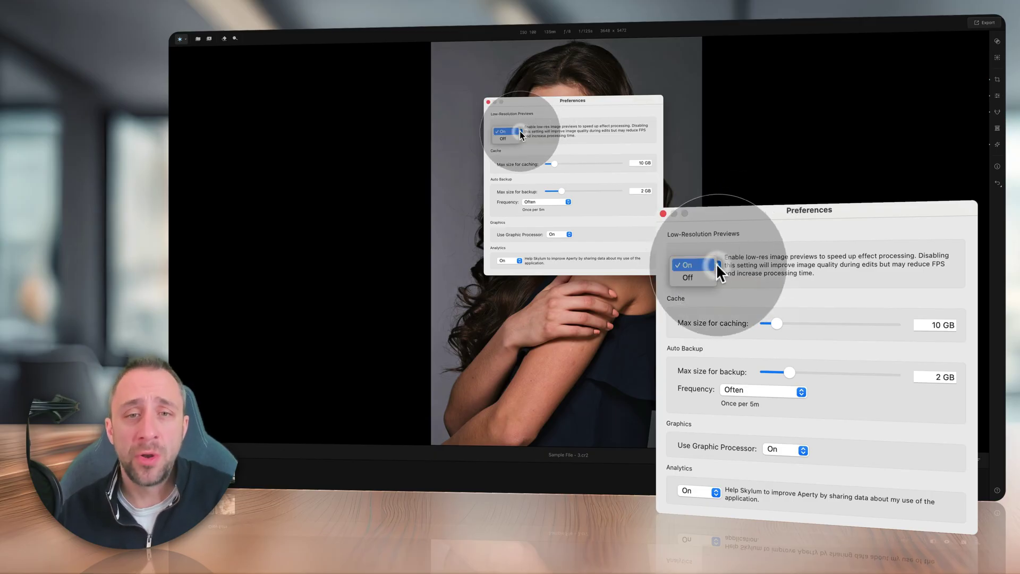
left_click(520, 133)
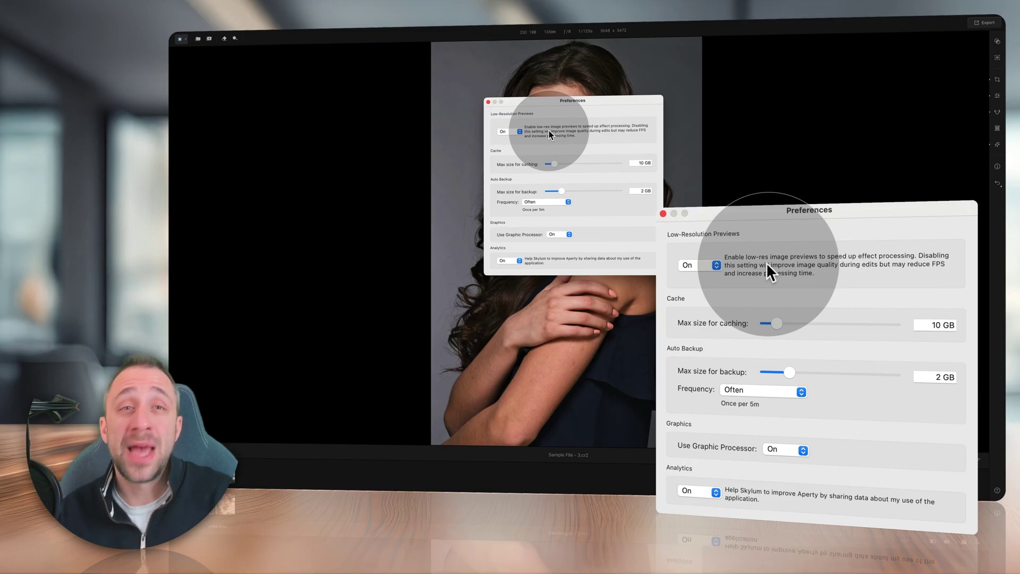
left_click(518, 133)
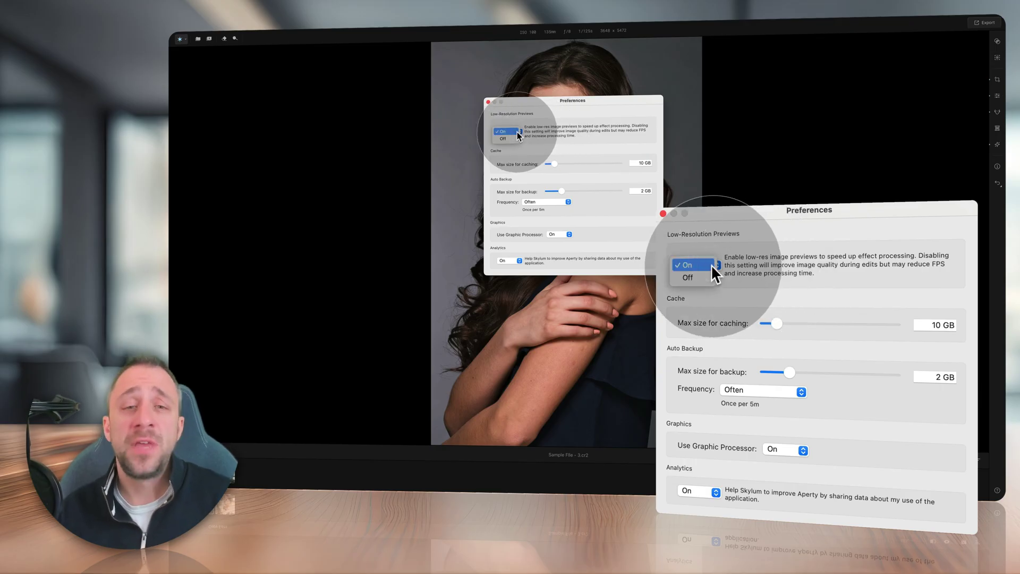
left_click(511, 132)
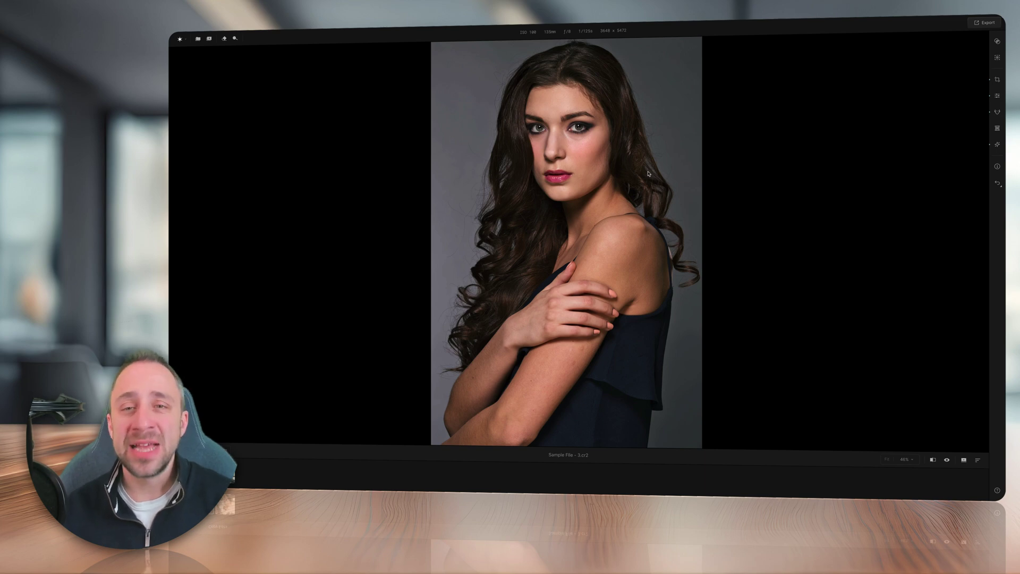
Step: Inspect the portrait's face, hand and arm skin up close and open the Body Skin retouch settings
scroll(673, 144, "up", 3)
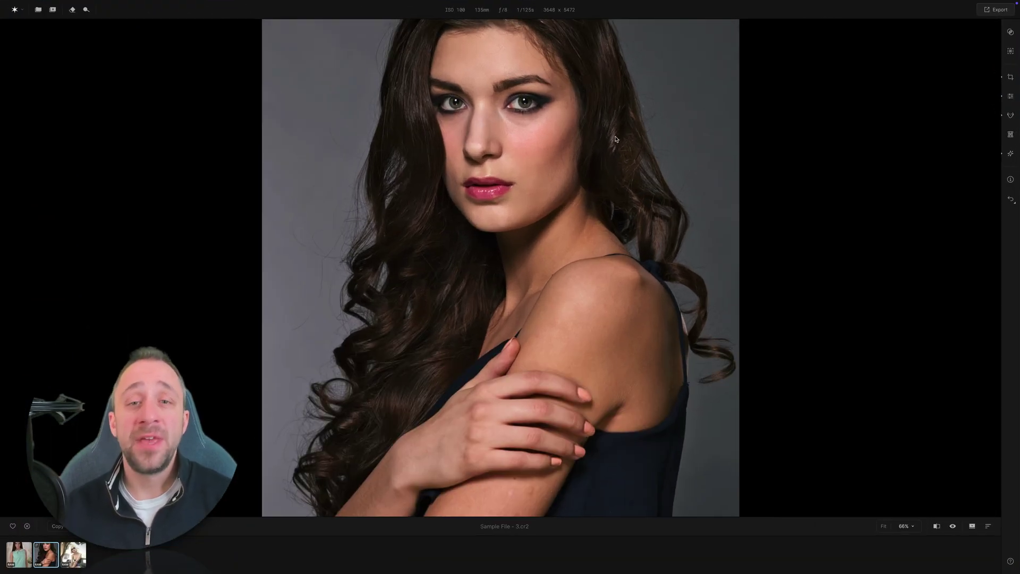
scroll(616, 139, "up", 1)
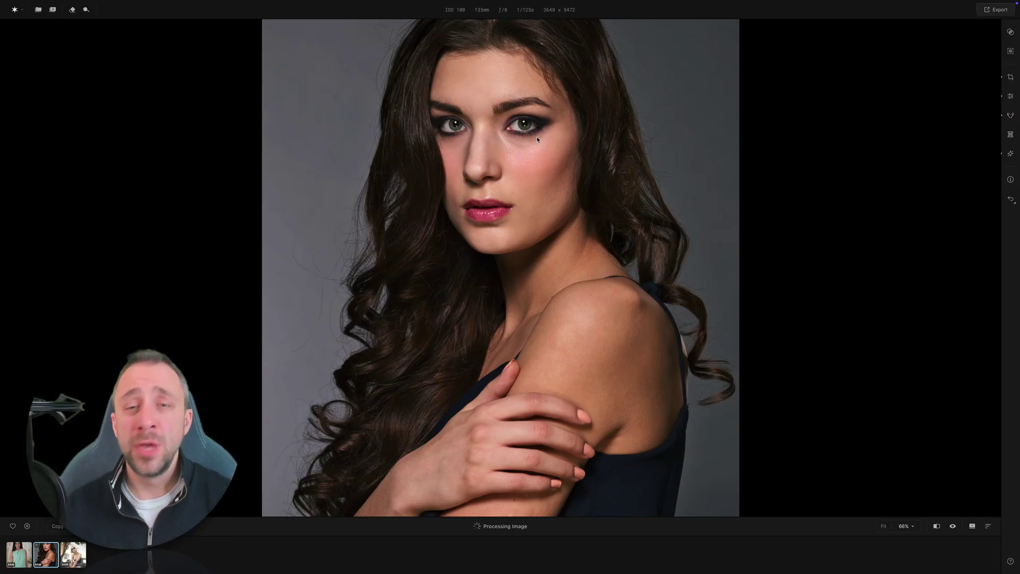
scroll(584, 304, "down", 2)
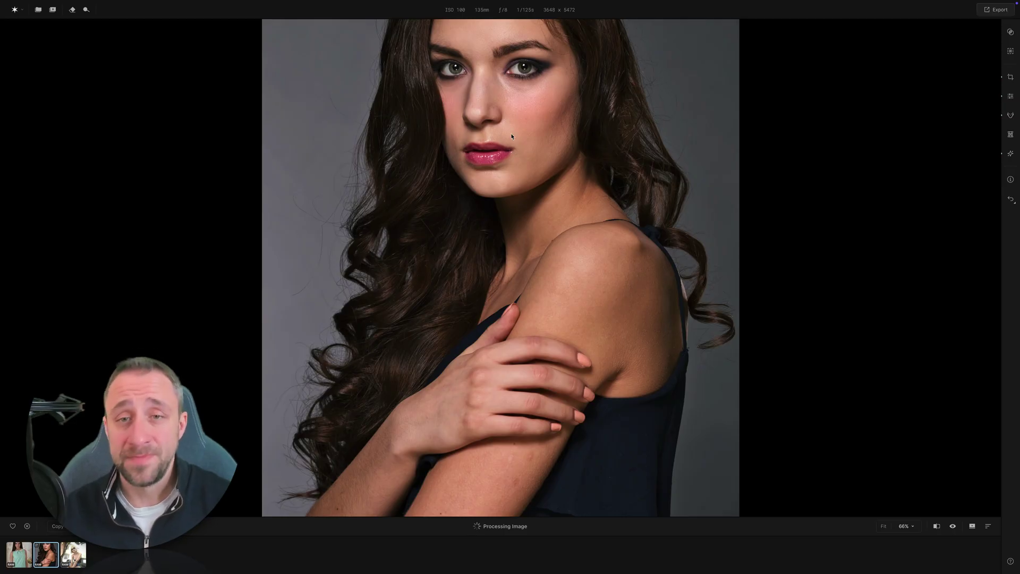
scroll(500, 78, "up", 2)
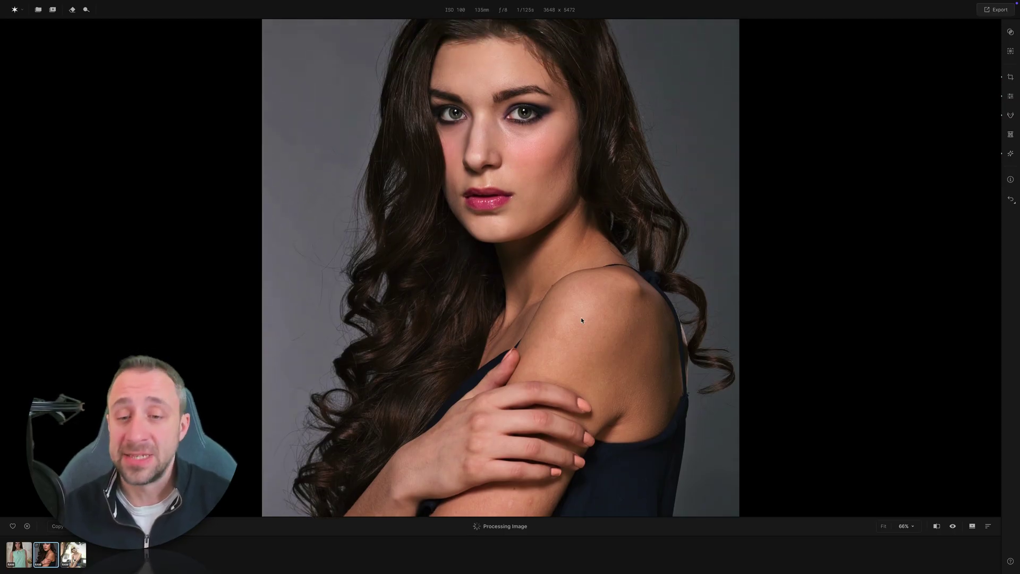
scroll(580, 399, "down", 6)
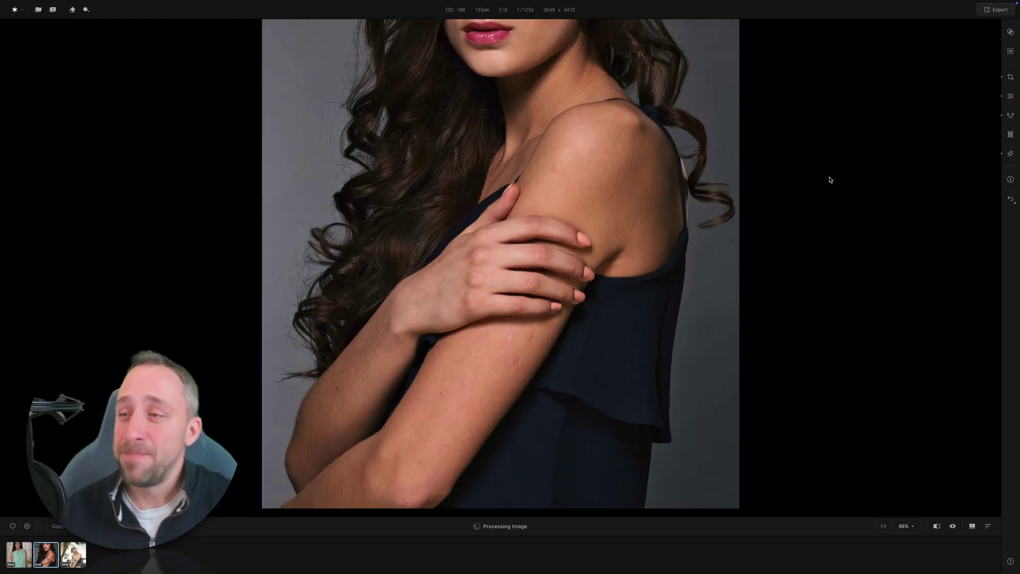
left_click(1010, 115)
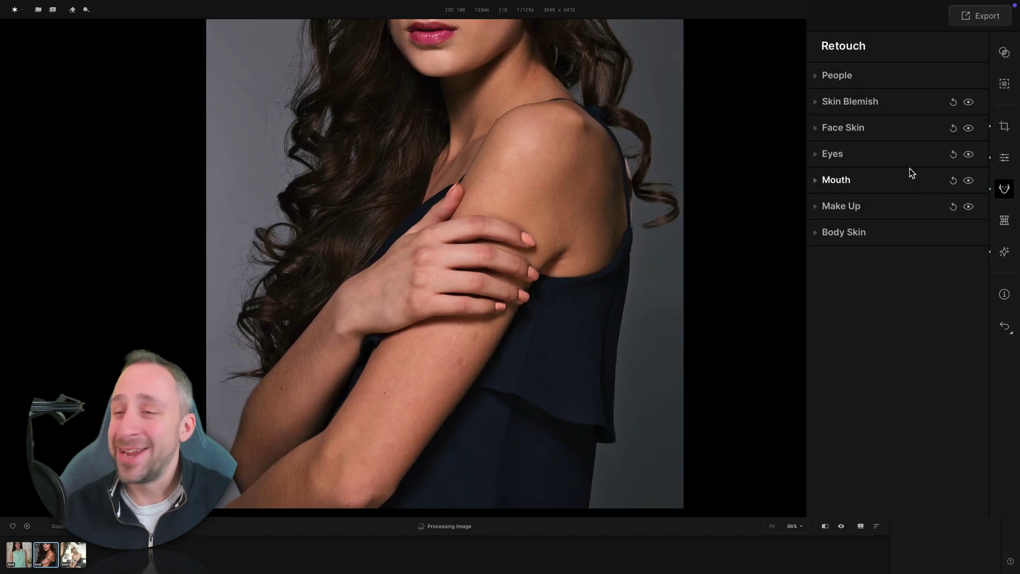
left_click(841, 232)
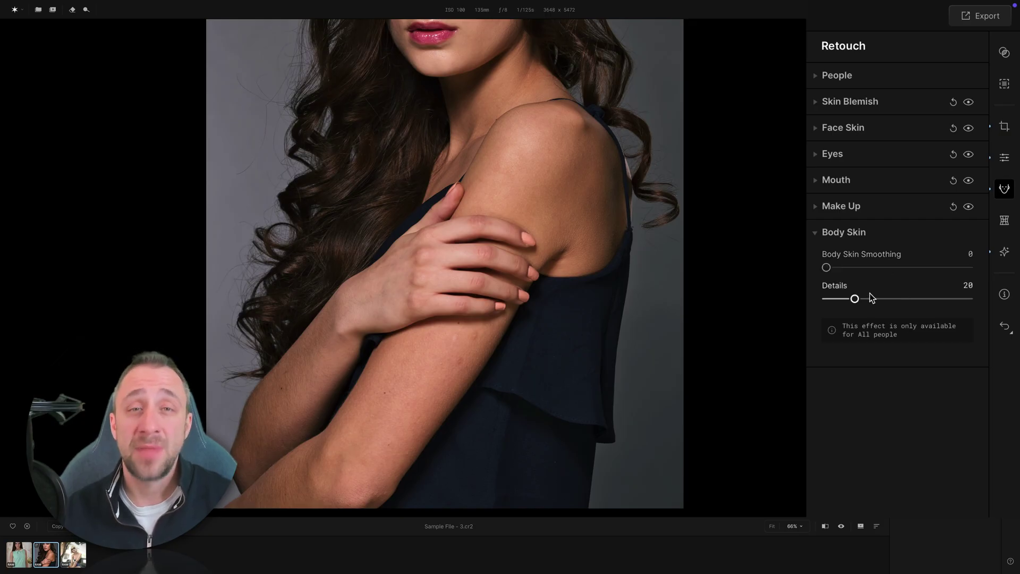
left_click(858, 103)
left_click(858, 104)
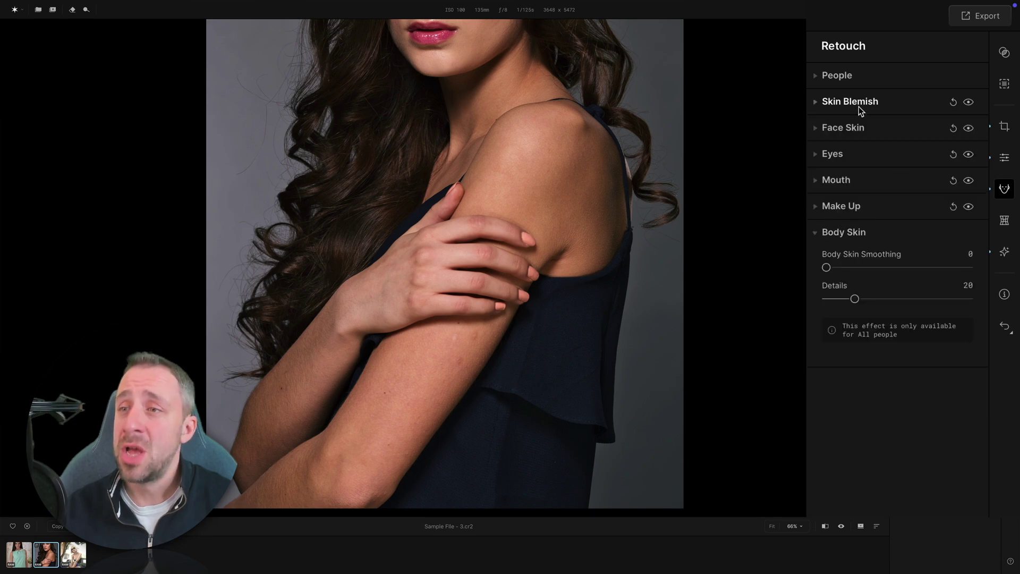
Step: Check the Face Skin settings for reference, and try a Body Skin Smoothing of 77 on the portrait
left_click(856, 129)
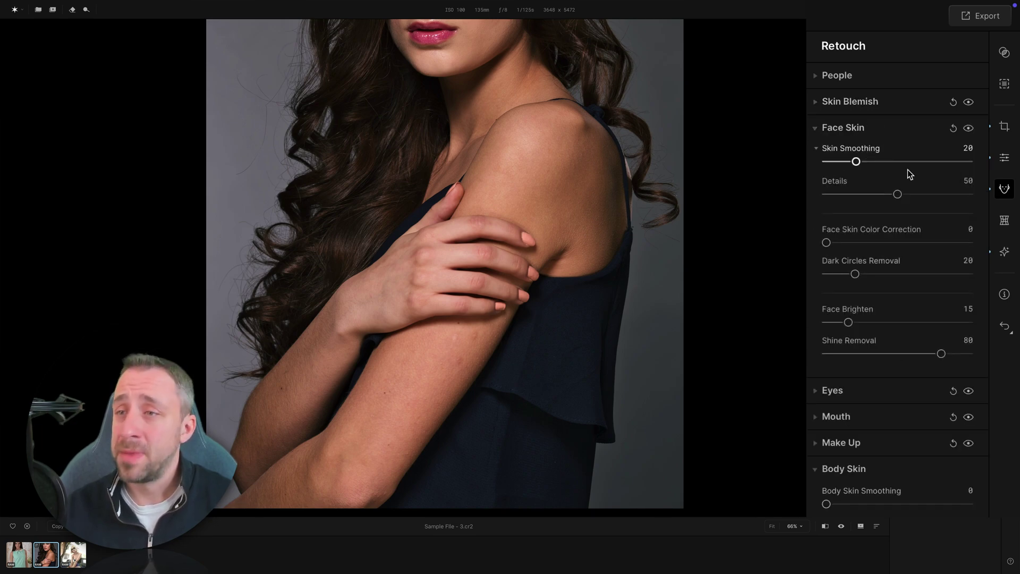
left_click(855, 128)
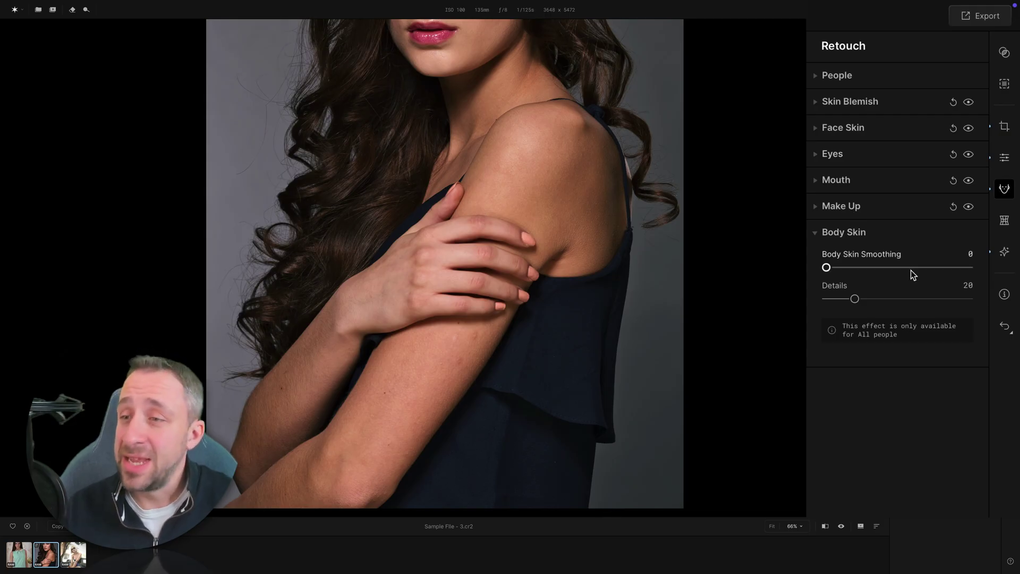
left_click(936, 267)
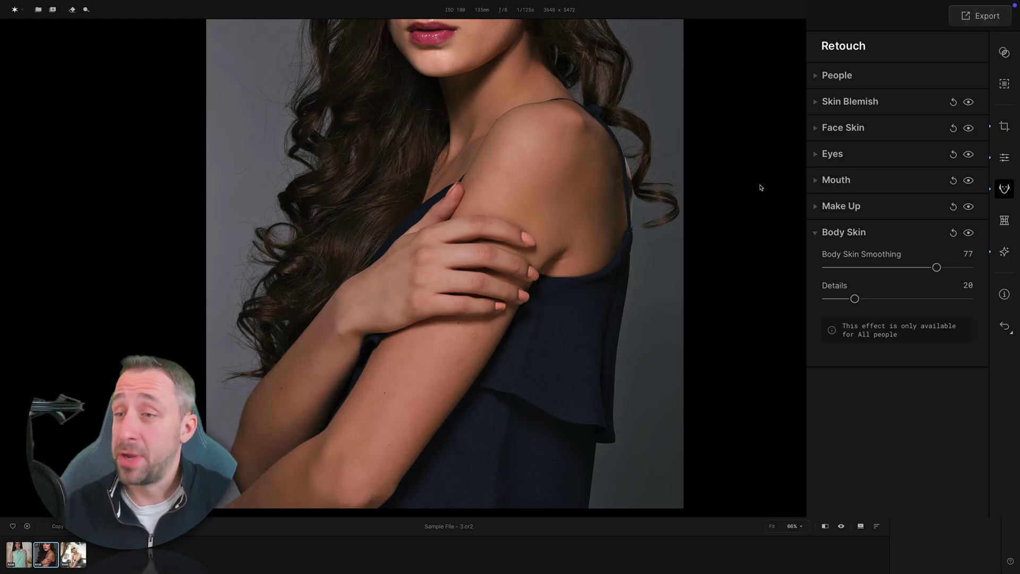
Step: Set Body Skin Smoothing to 10 and its Details to 70, and check the People selection options
left_click(841, 267)
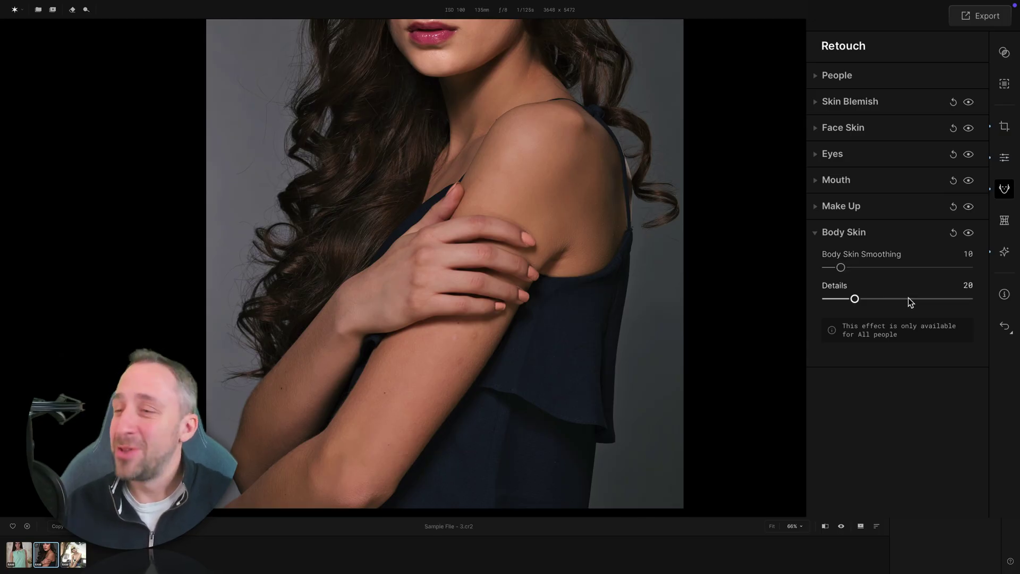
left_click_drag(917, 298, 926, 300)
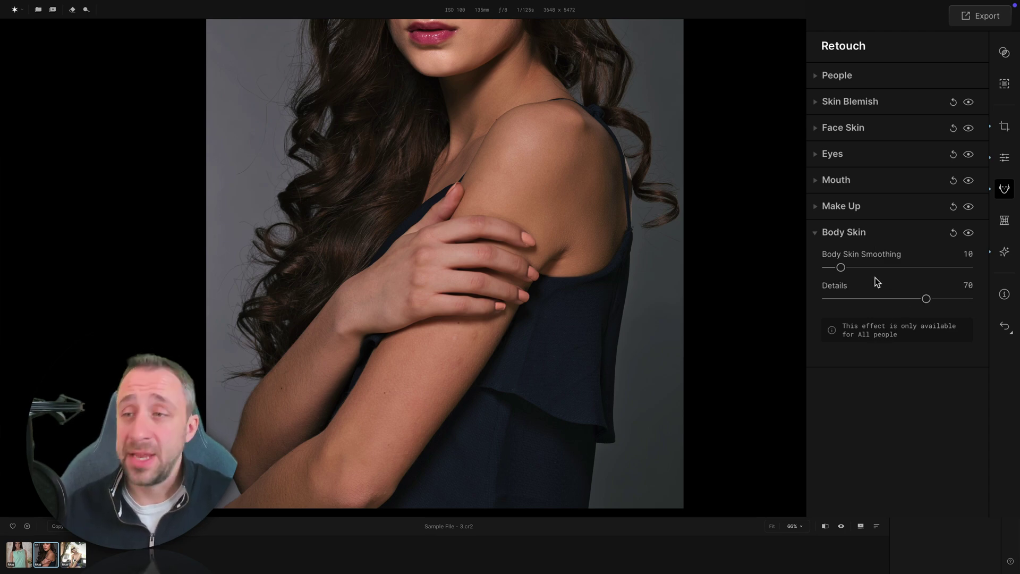
left_click(847, 78)
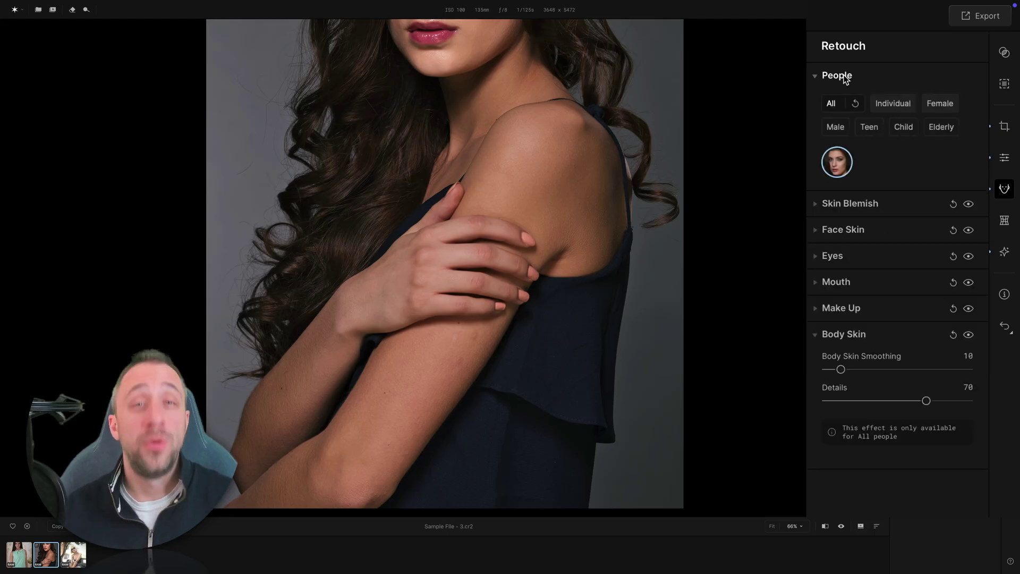
left_click(845, 77)
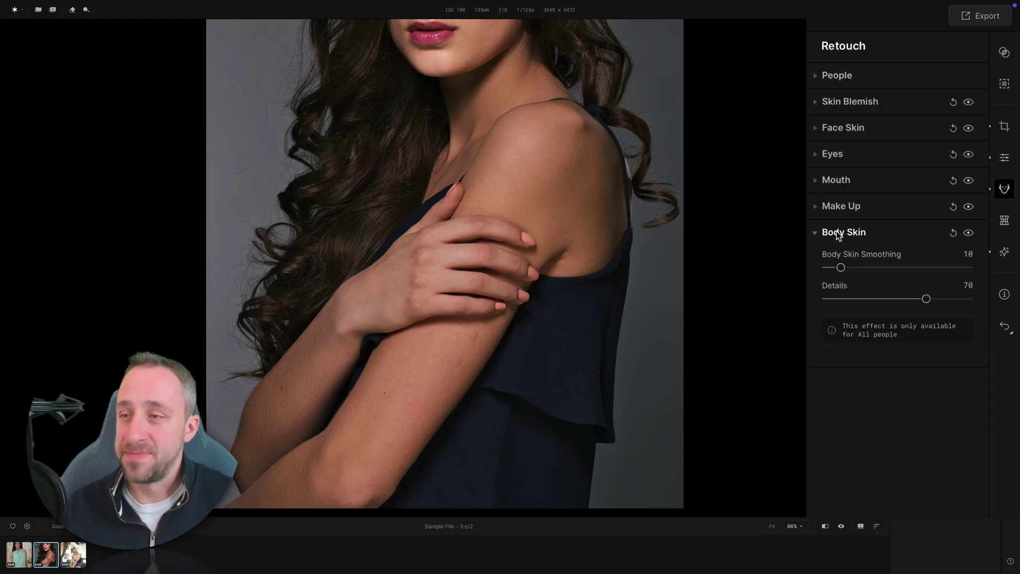
Step: Compare the portrait with and without Body Skin retouching, leave it enabled, and fit the whole portrait in view
left_click(969, 233)
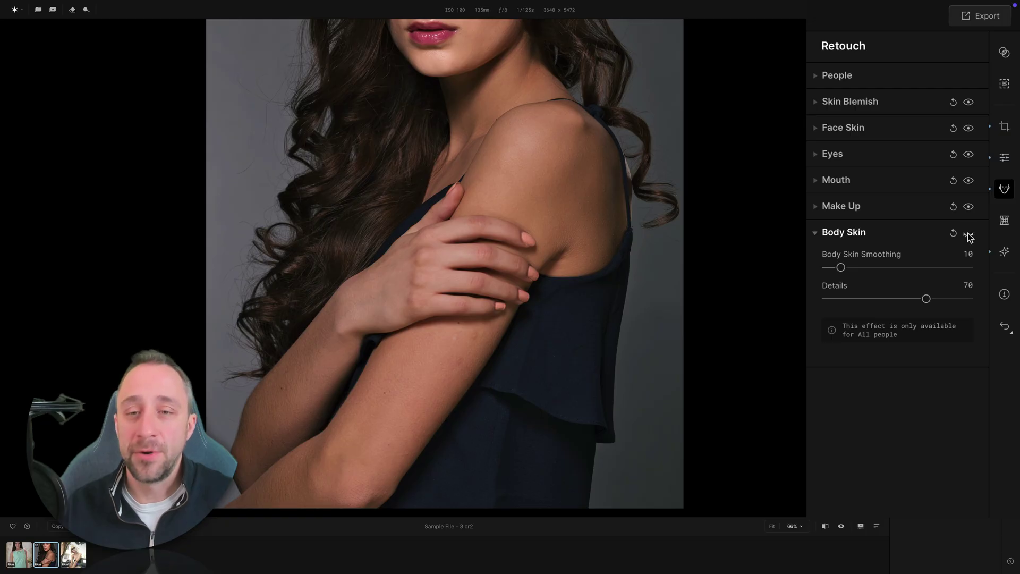
left_click(968, 233)
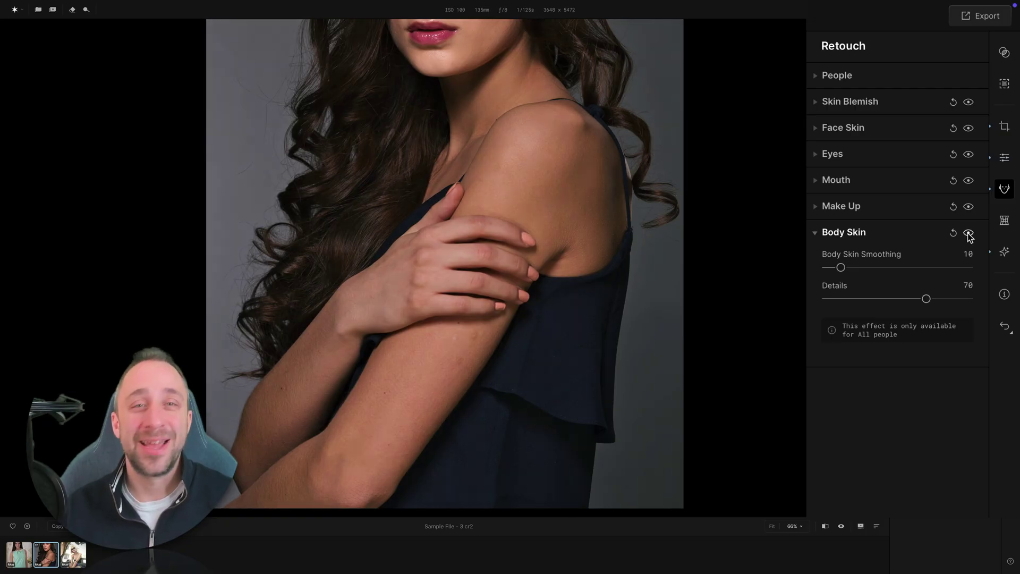
left_click(858, 234)
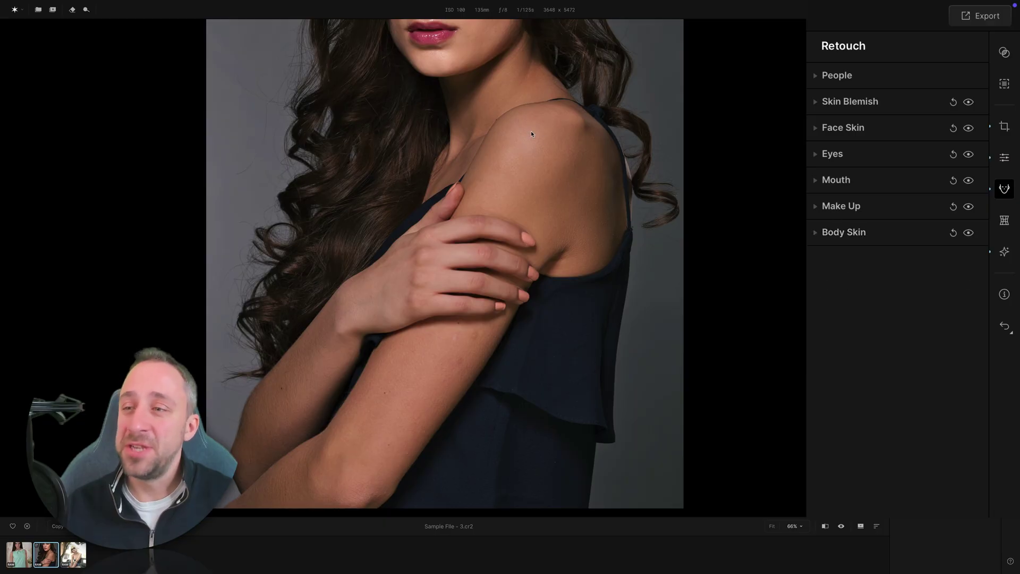
key("ctrl+0")
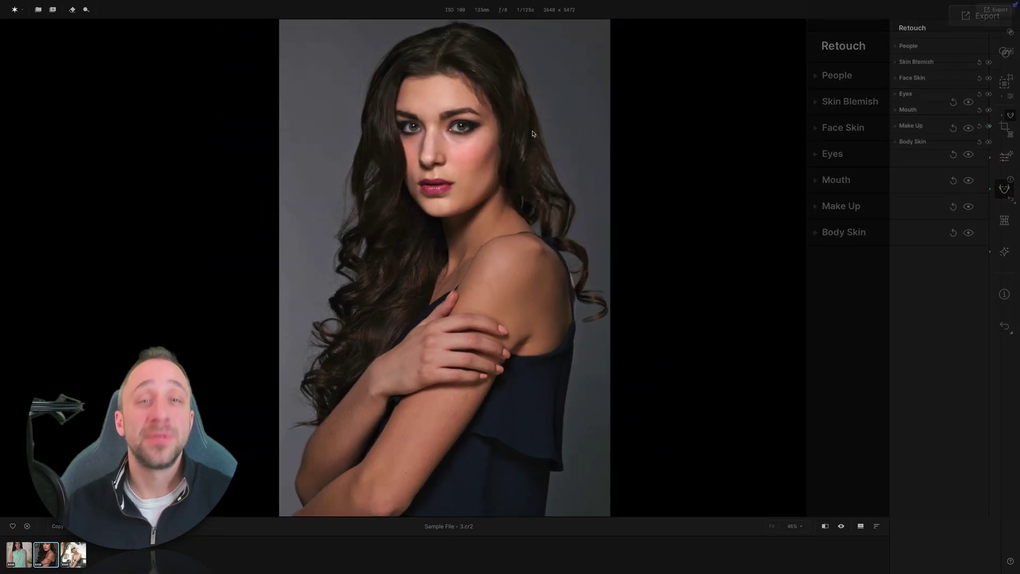